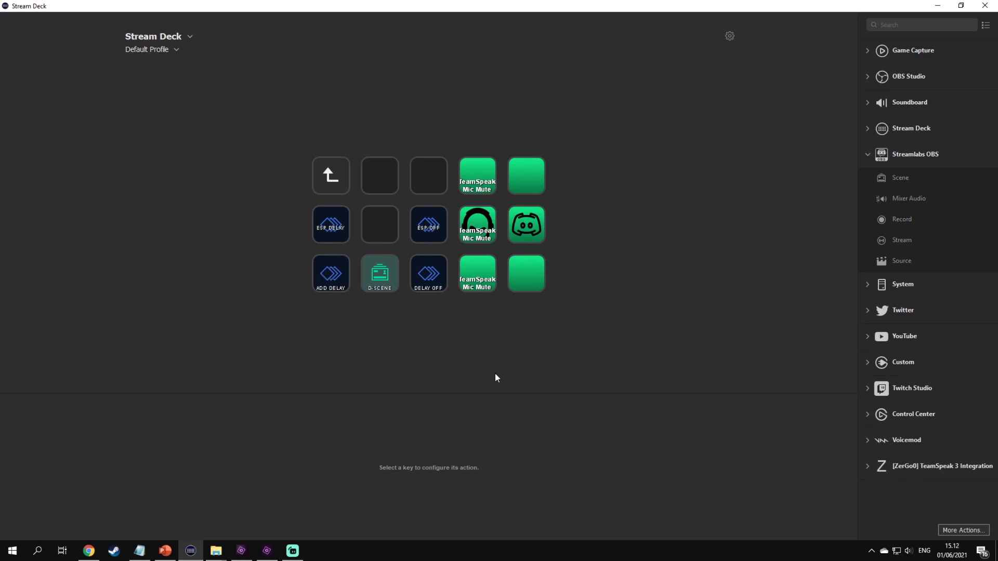
# Check the ESP DELAY and ESP OFF keys, and open the action list of the ESP DELAY multi action
pyautogui.click(327, 233)
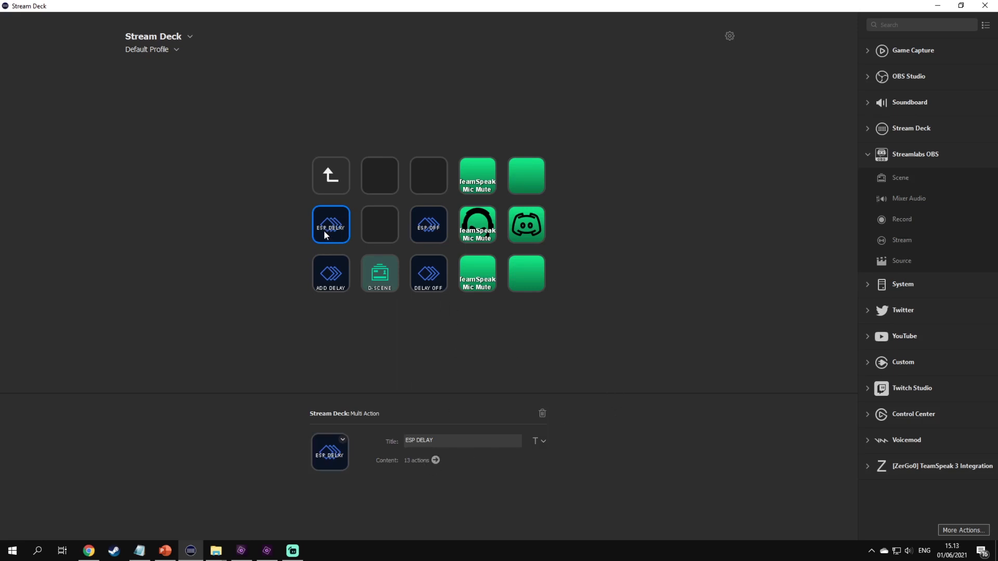
pyautogui.click(428, 225)
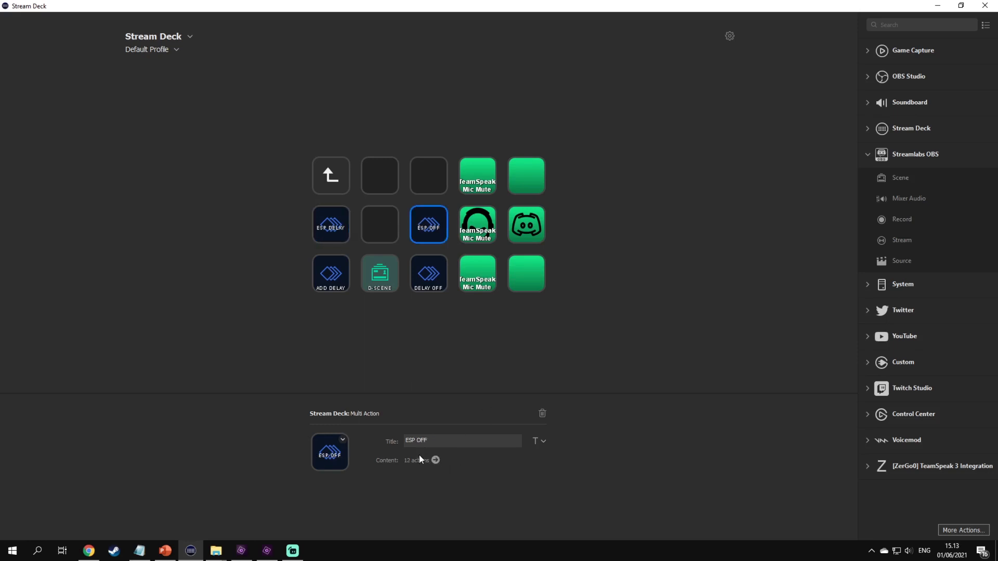
pyautogui.click(345, 241)
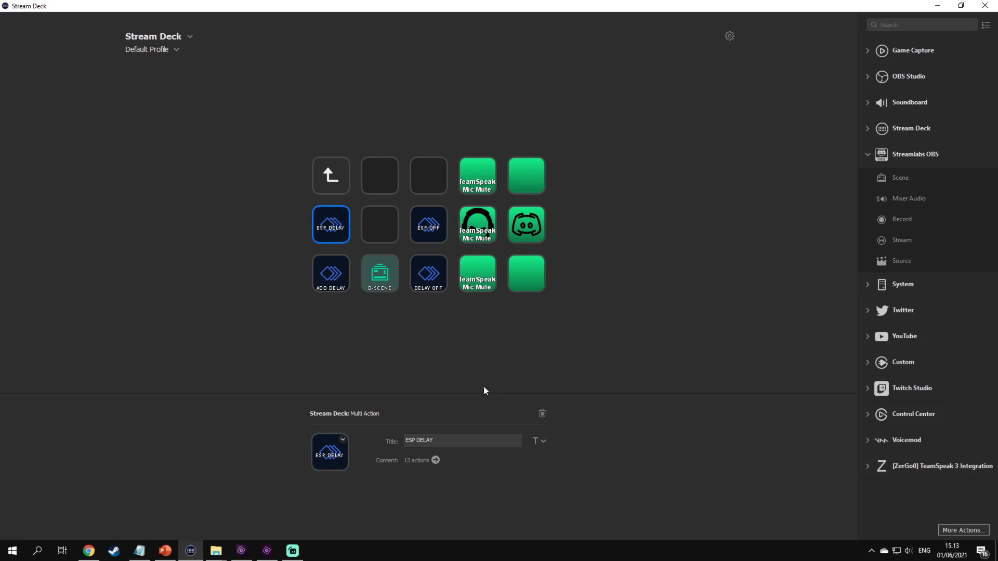
pyautogui.click(435, 460)
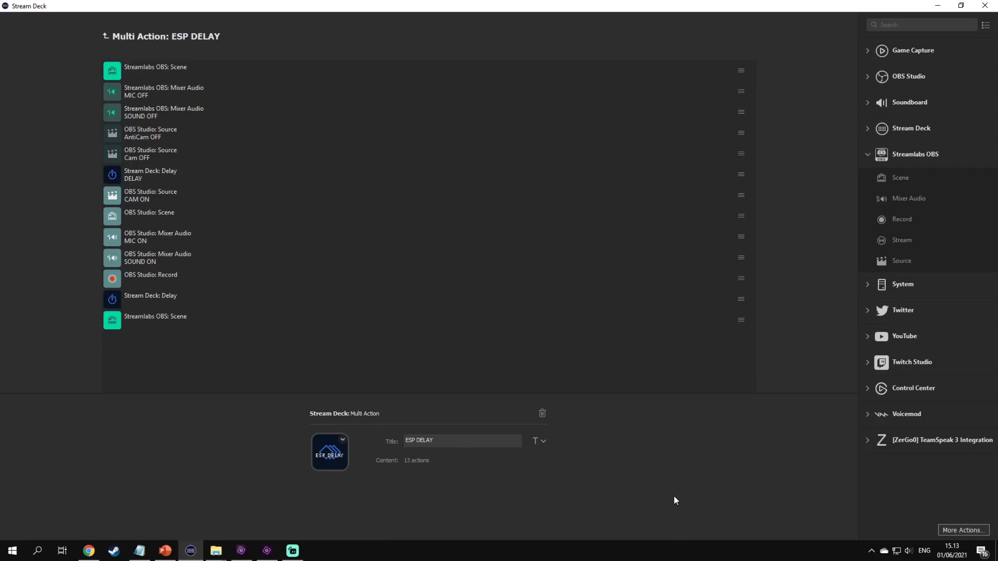
# Examine the settings of the ESP DELAY actions from the first Streamlabs OBS scene switch through the DELAY action
pyautogui.click(253, 76)
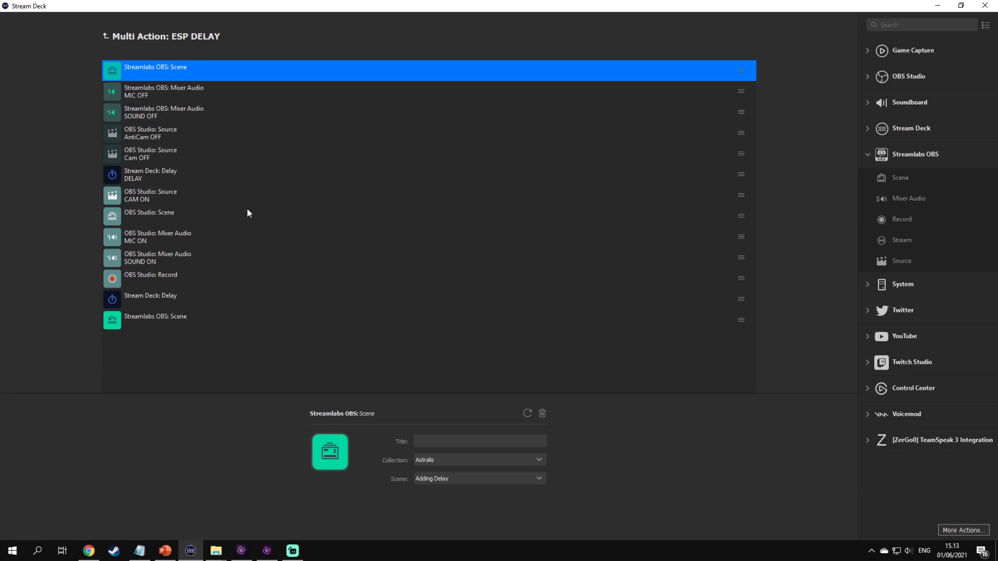
pyautogui.click(238, 96)
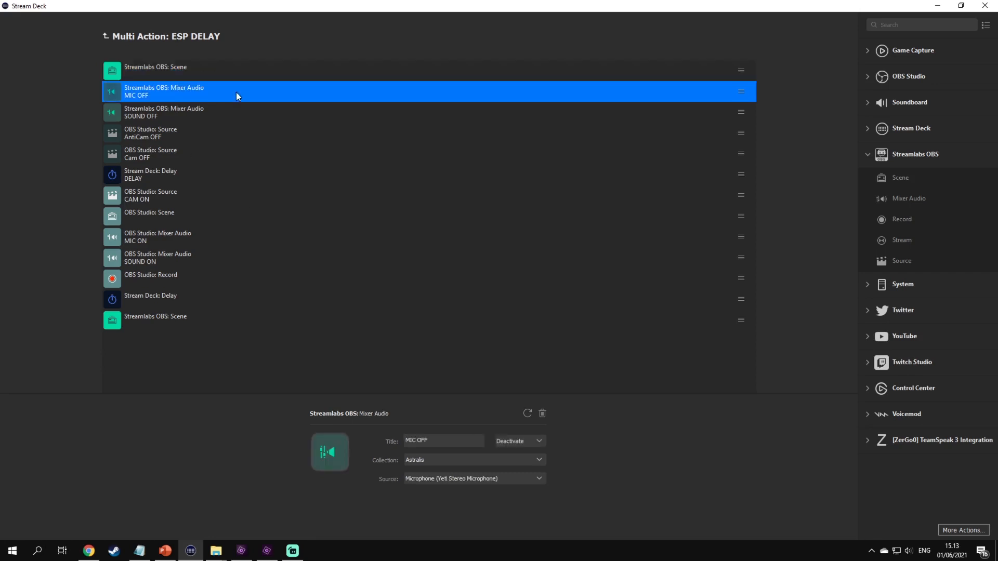
pyautogui.click(258, 115)
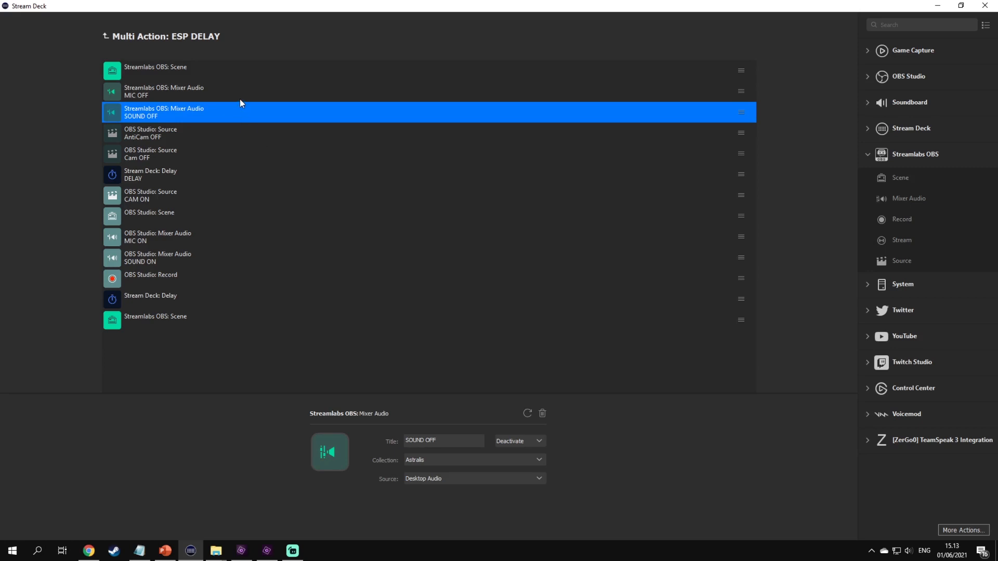
pyautogui.click(238, 133)
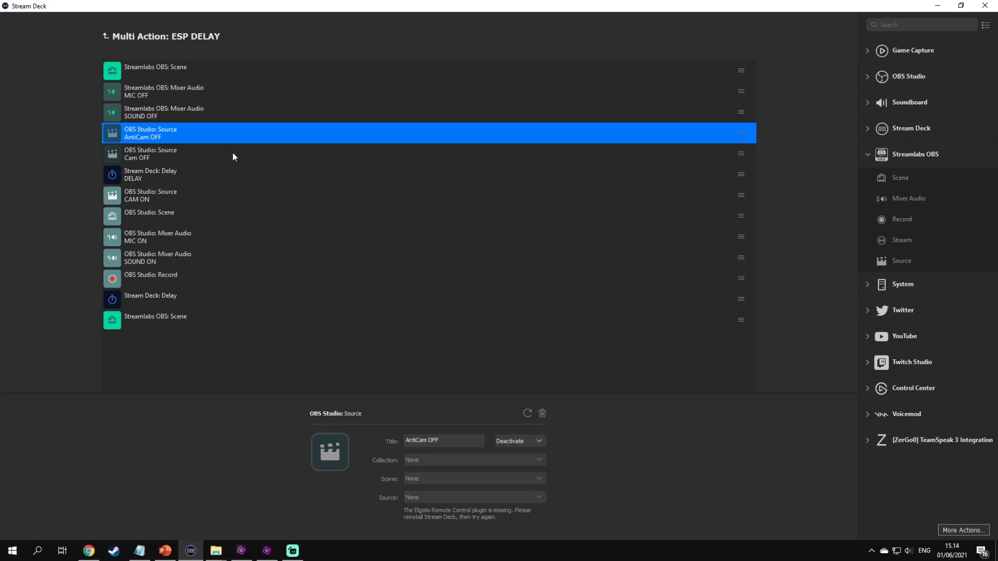
pyautogui.click(234, 154)
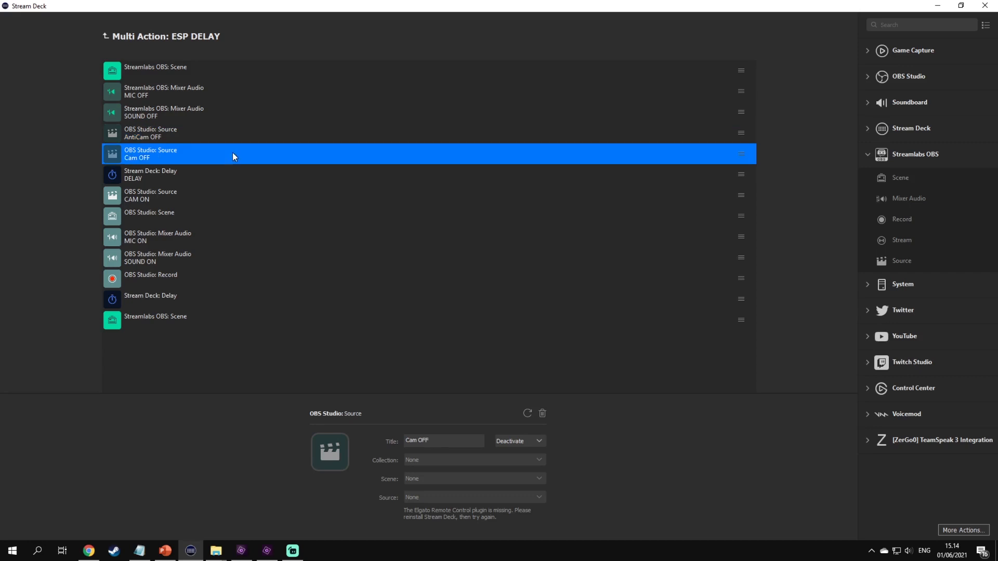
pyautogui.click(247, 175)
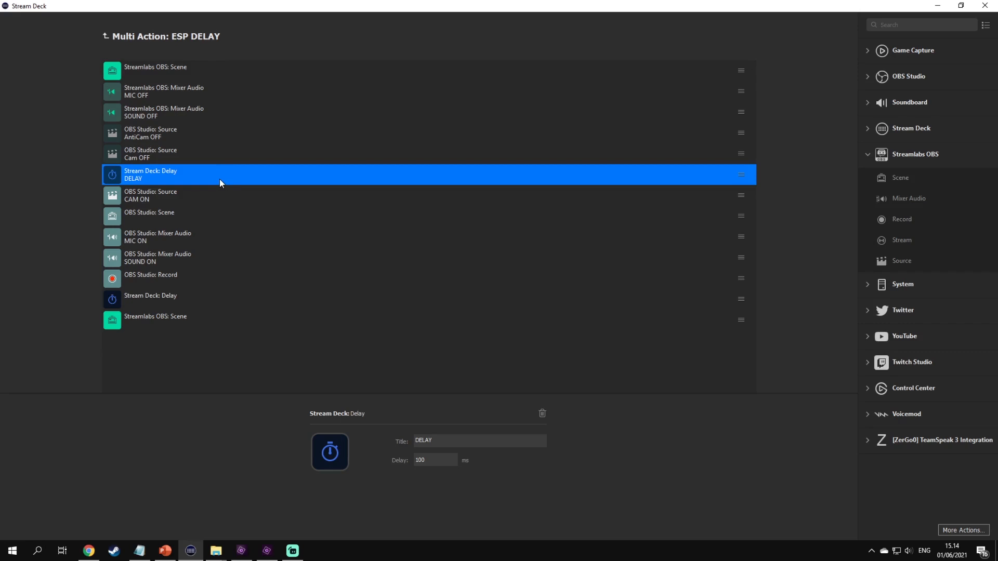
pyautogui.click(223, 156)
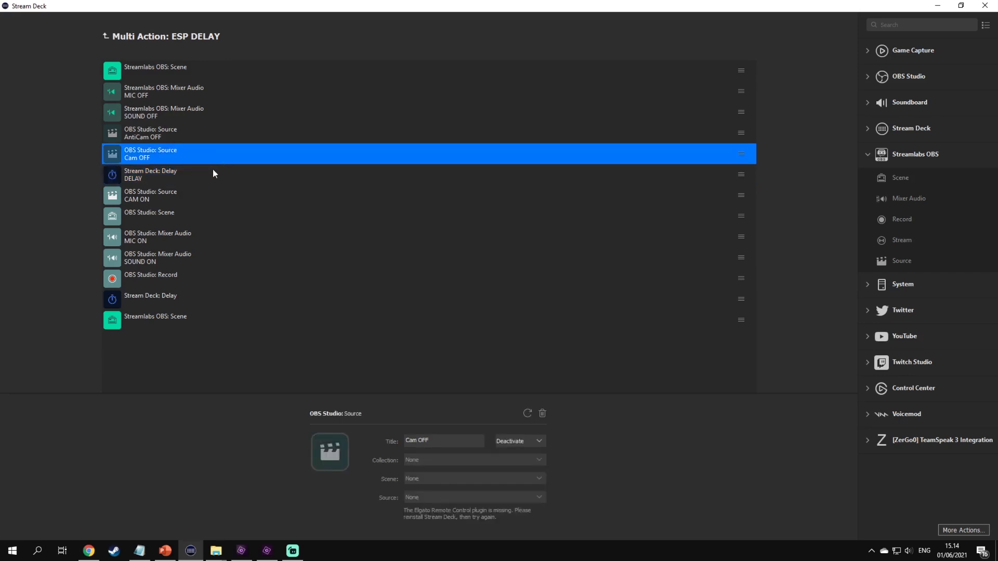
# Examine the remaining ESP DELAY actions: OBS Studio CAM ON, scene, MIC ON, SOUND ON and Record, the second delay, and the final Streamlabs OBS scene
pyautogui.click(211, 200)
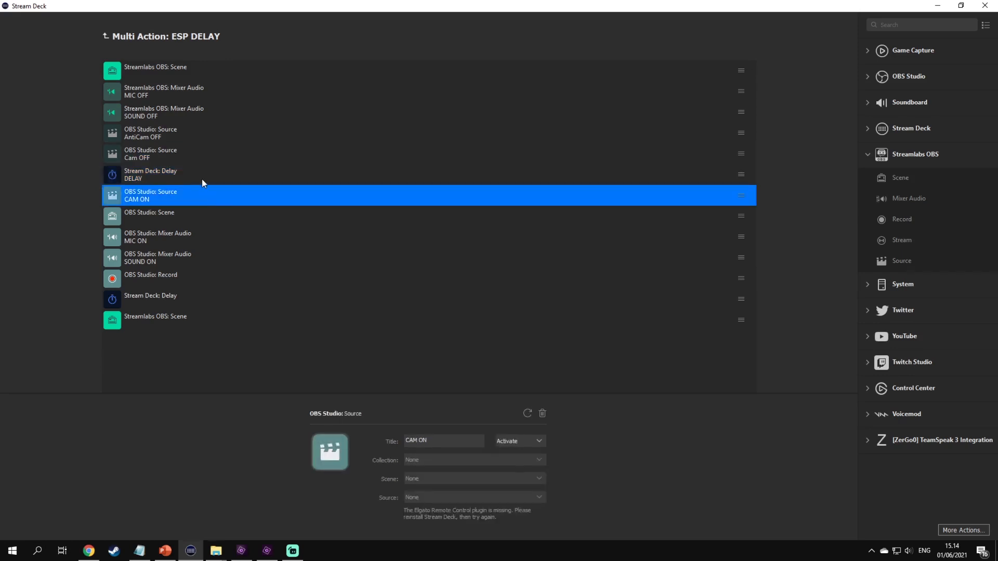
pyautogui.click(204, 219)
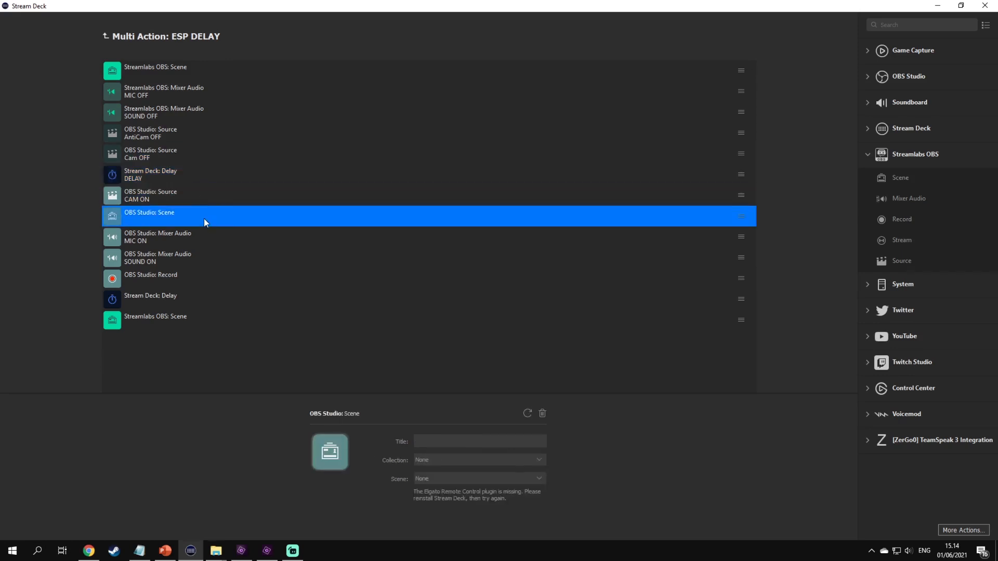
pyautogui.click(234, 247)
pyautogui.click(230, 268)
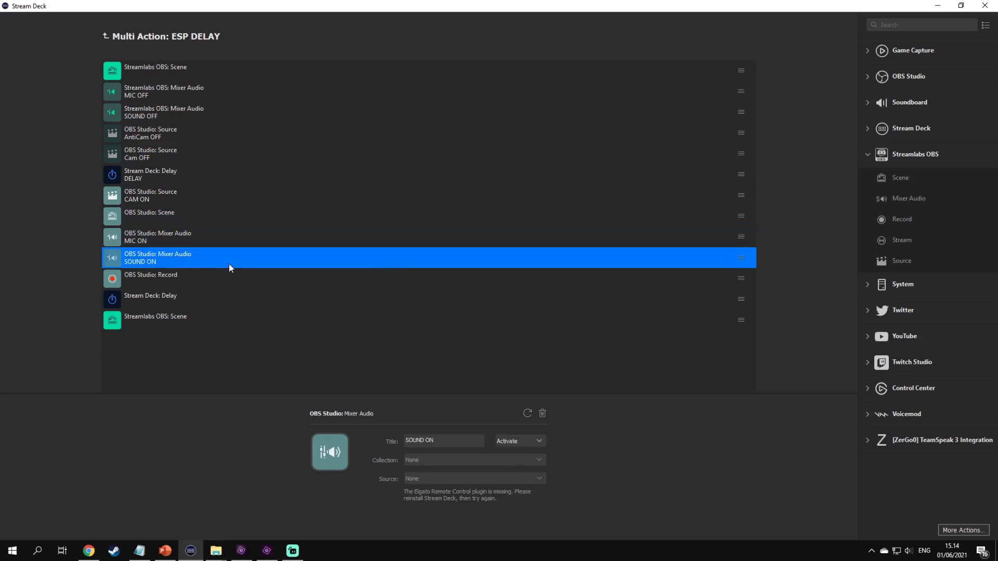
pyautogui.click(238, 281)
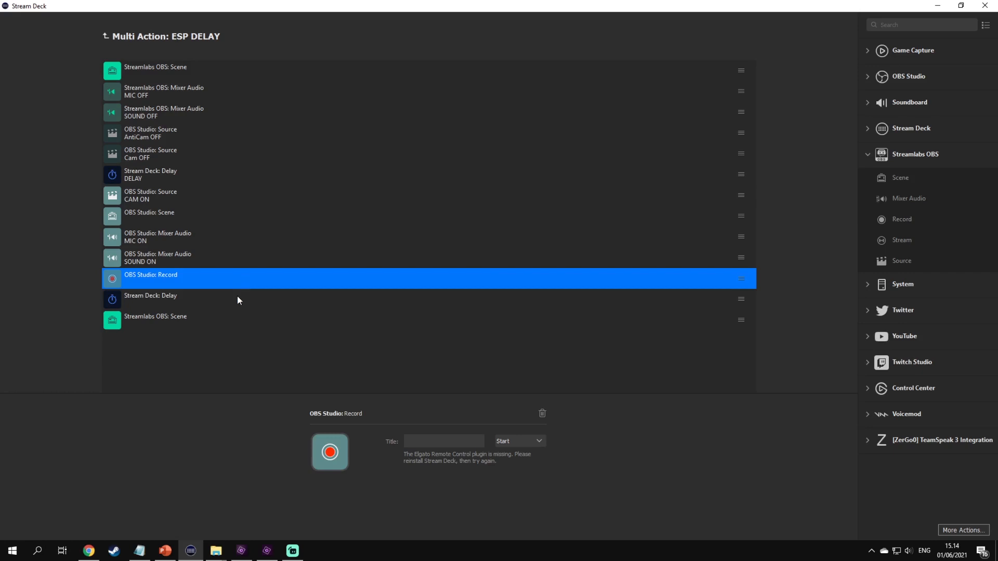
pyautogui.click(237, 300)
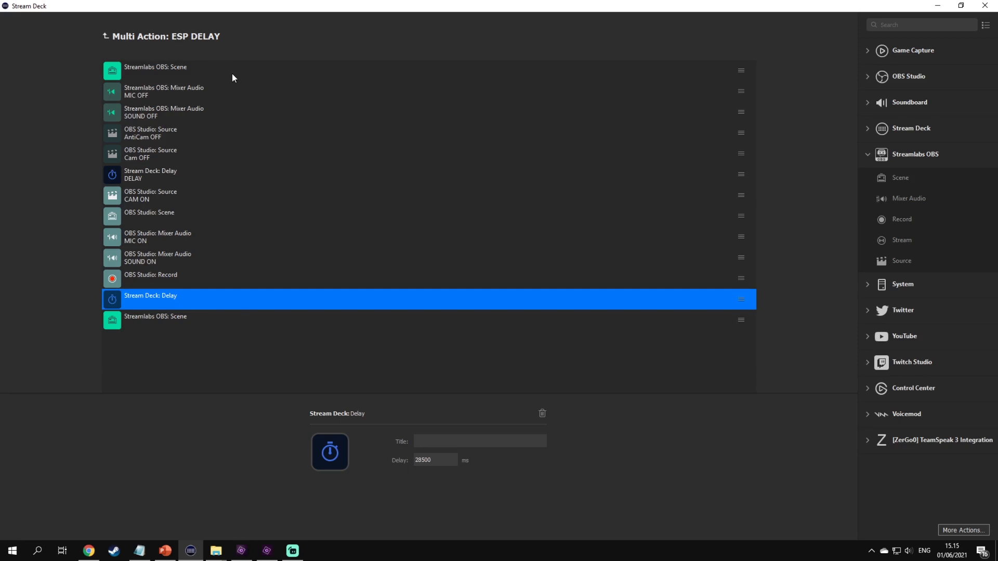
pyautogui.click(211, 330)
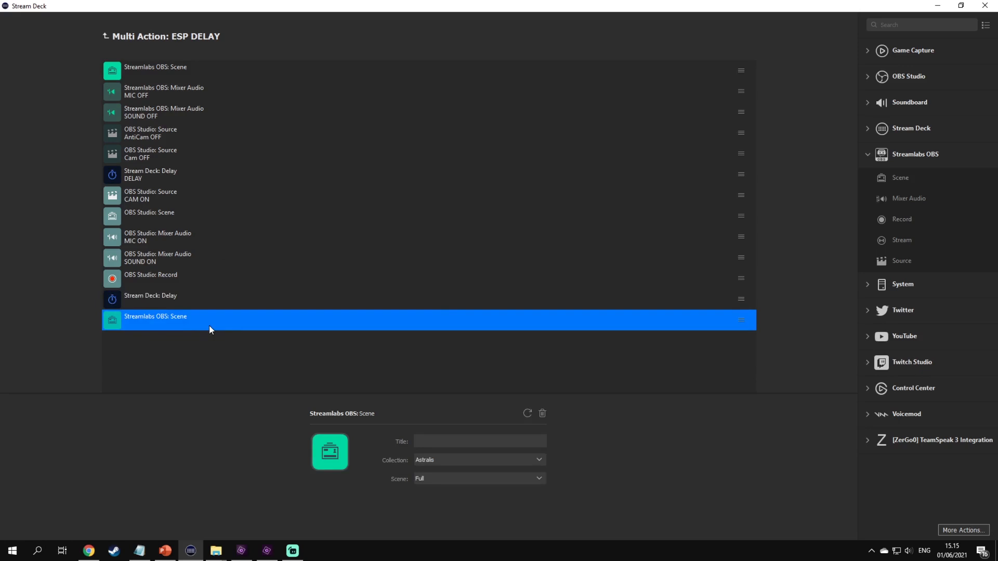
pyautogui.click(198, 283)
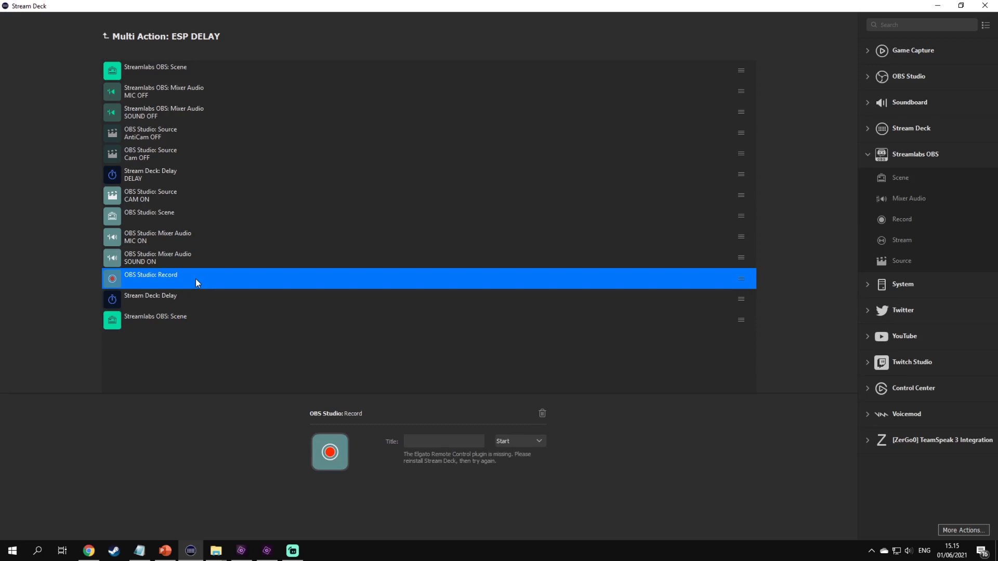
# Leave the ESP DELAY multi action and open the action list of the ESP OFF multi action
pyautogui.click(106, 35)
pyautogui.click(428, 226)
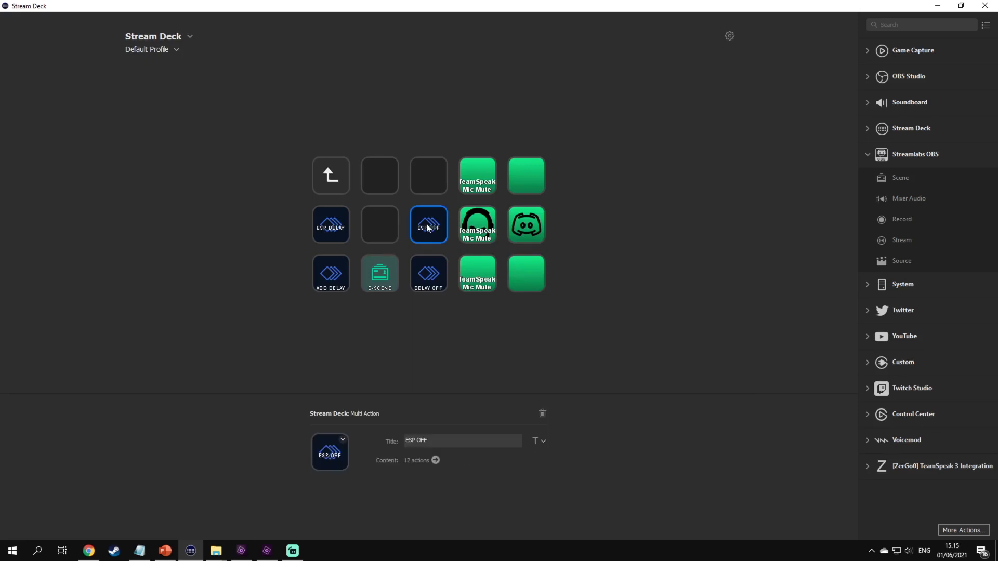
pyautogui.click(429, 226)
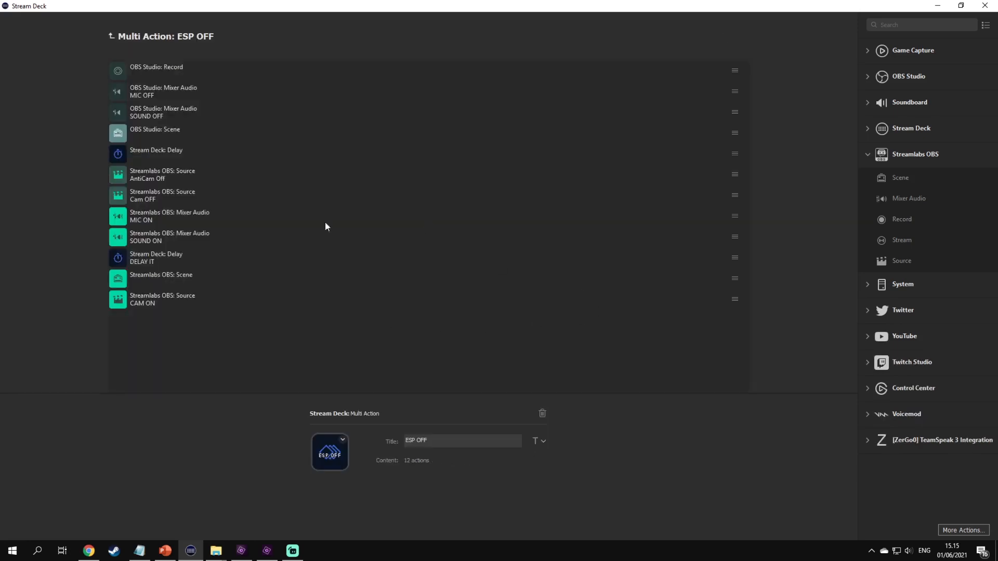
# Examine the ESP OFF multi action's OBS Studio Record, MIC OFF, SOUND OFF and Scene actions and its first delay
pyautogui.click(263, 72)
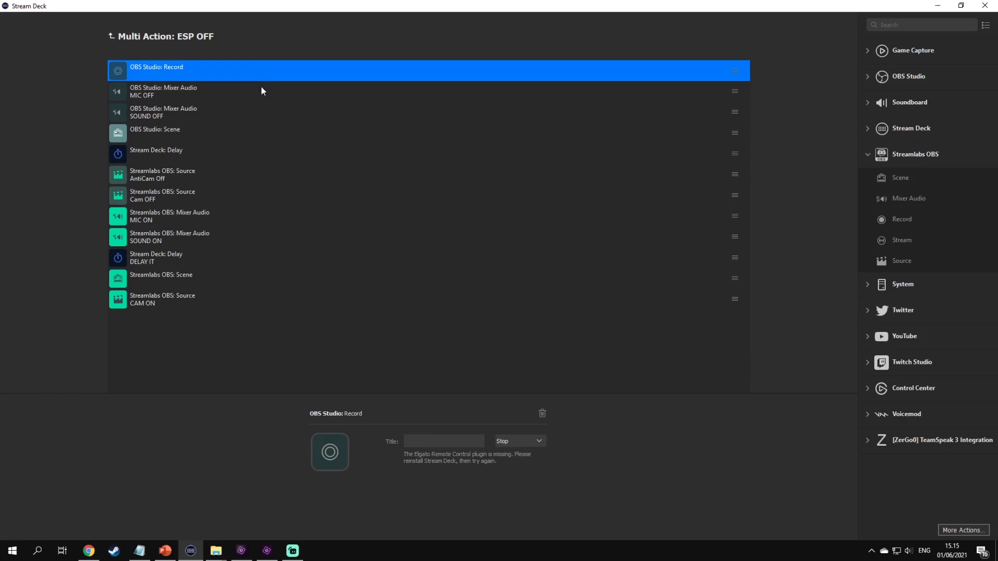
pyautogui.click(227, 96)
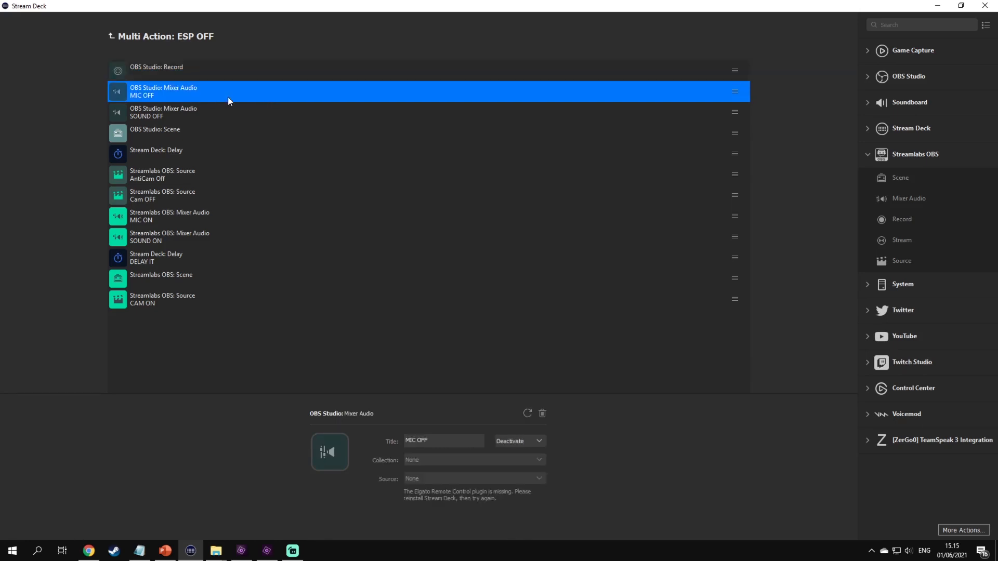
pyautogui.click(233, 121)
pyautogui.click(235, 97)
pyautogui.click(235, 109)
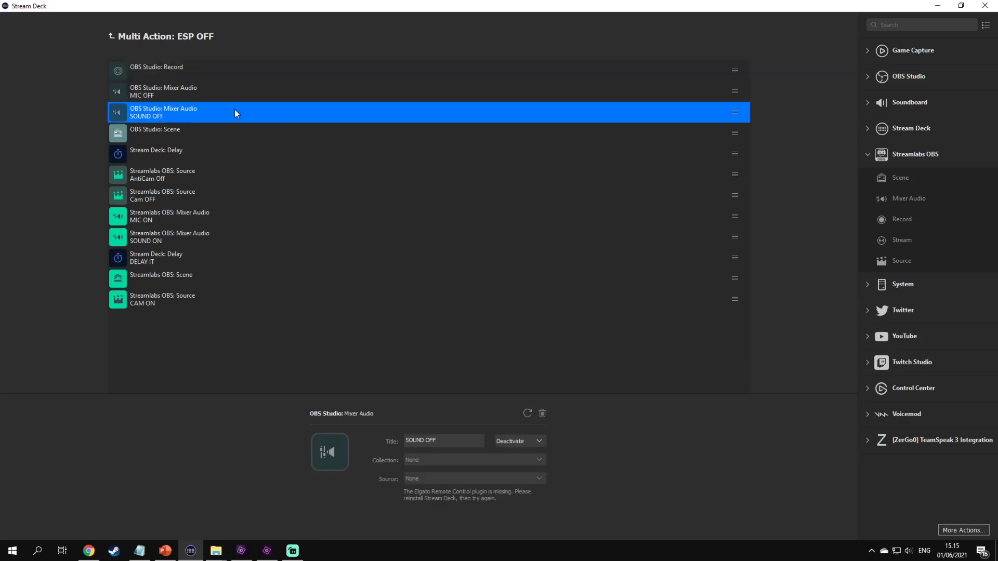
pyautogui.click(234, 139)
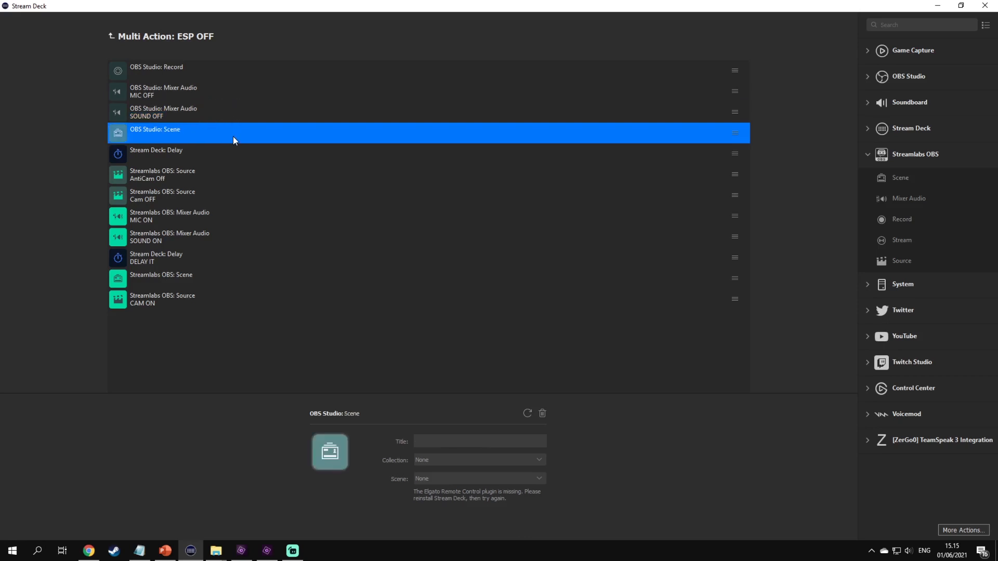
pyautogui.click(231, 155)
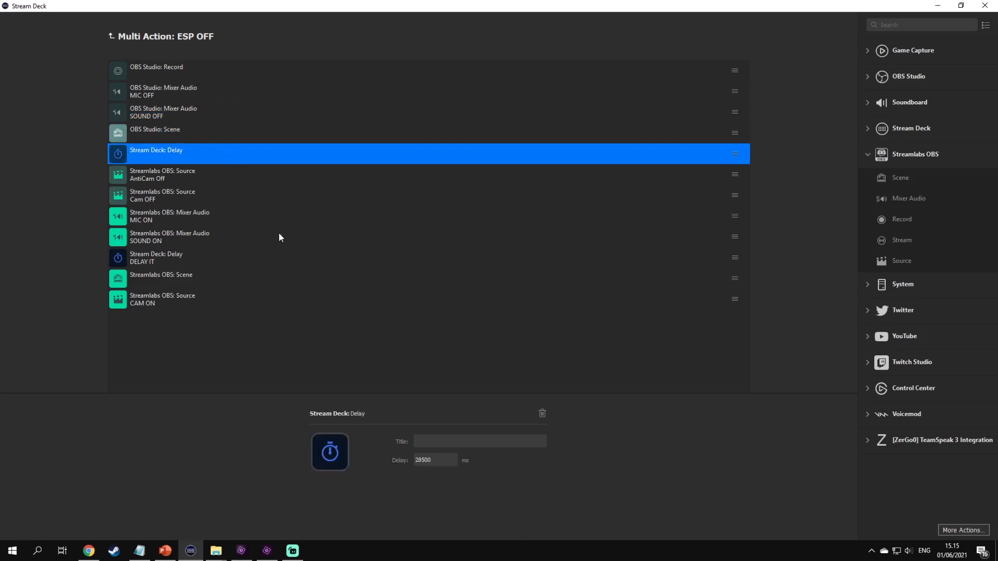
pyautogui.click(222, 175)
pyautogui.click(226, 158)
# Examine the remaining ESP OFF actions, from the Streamlabs OBS AntiCam Off source through DELAY IT to the final CAM ON source
pyautogui.click(245, 179)
pyautogui.click(238, 201)
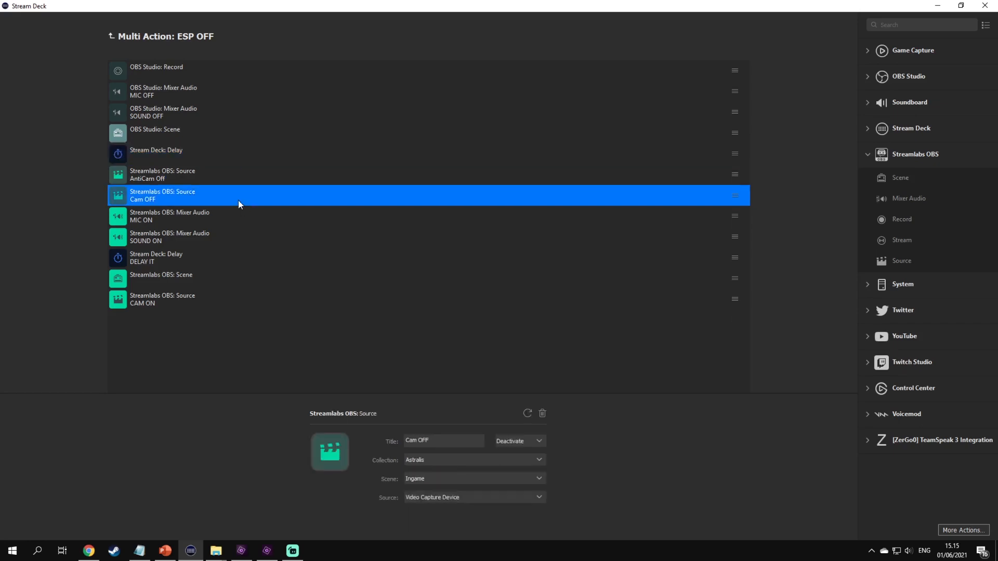
pyautogui.click(240, 215)
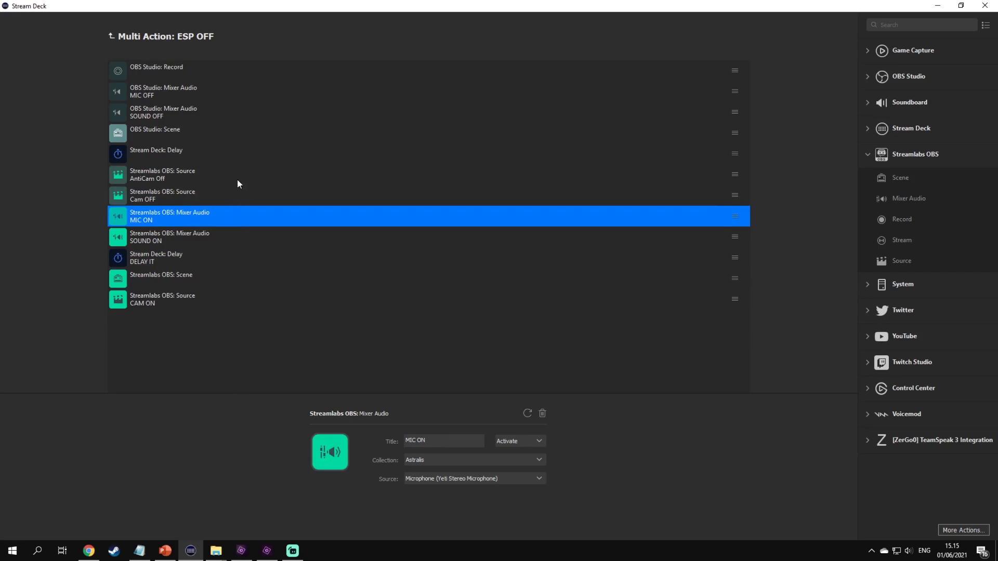
pyautogui.click(248, 237)
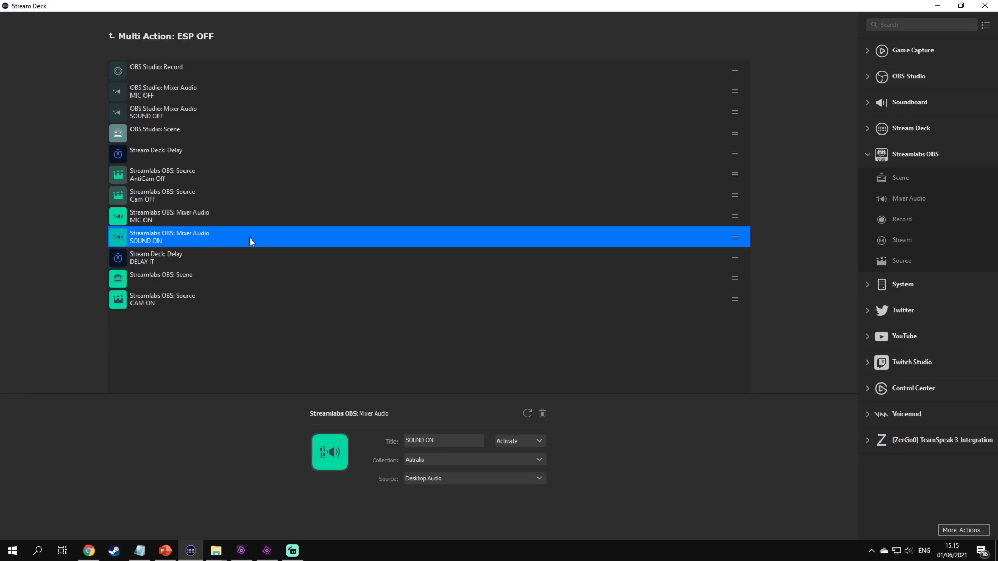
pyautogui.click(238, 268)
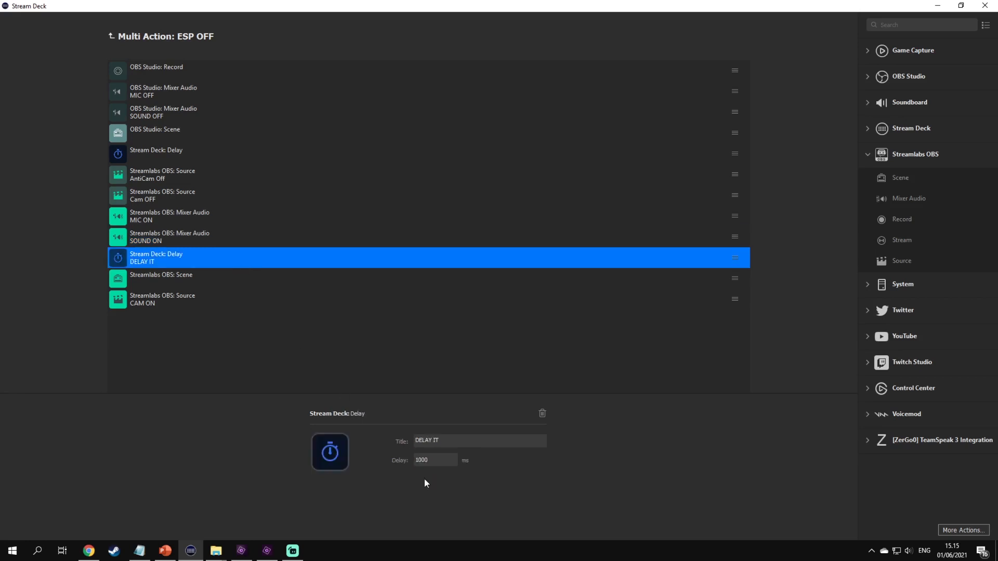
pyautogui.click(261, 288)
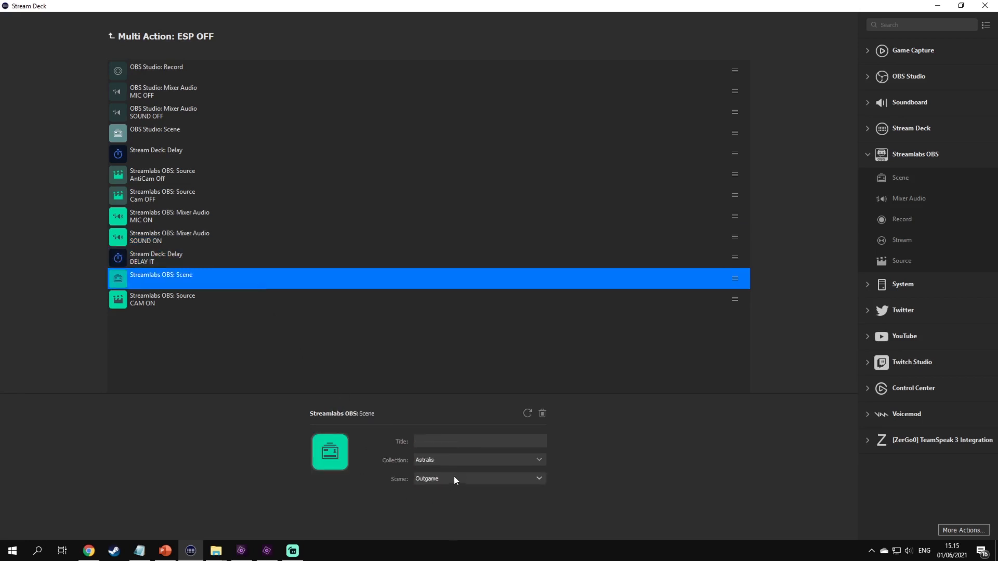
pyautogui.click(229, 302)
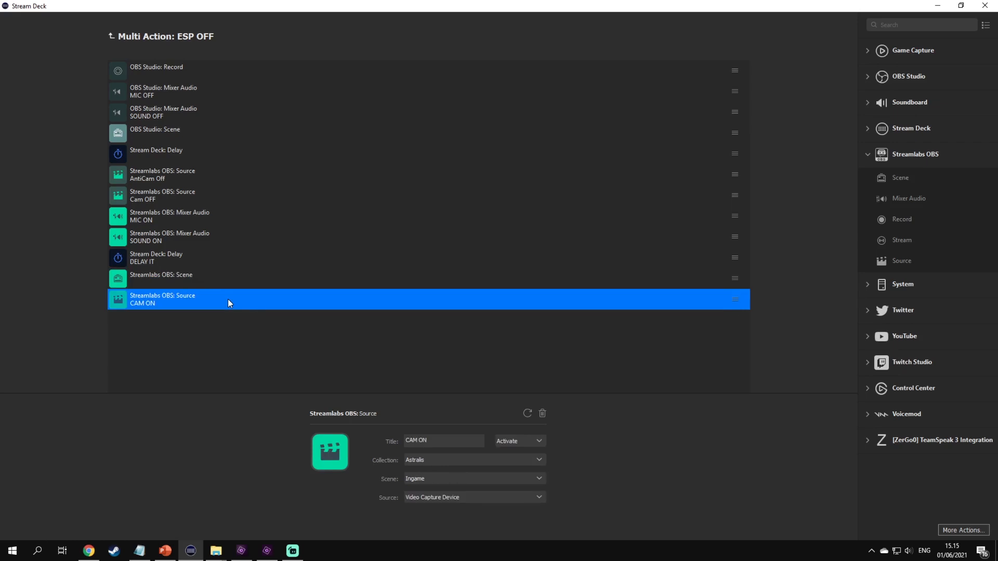